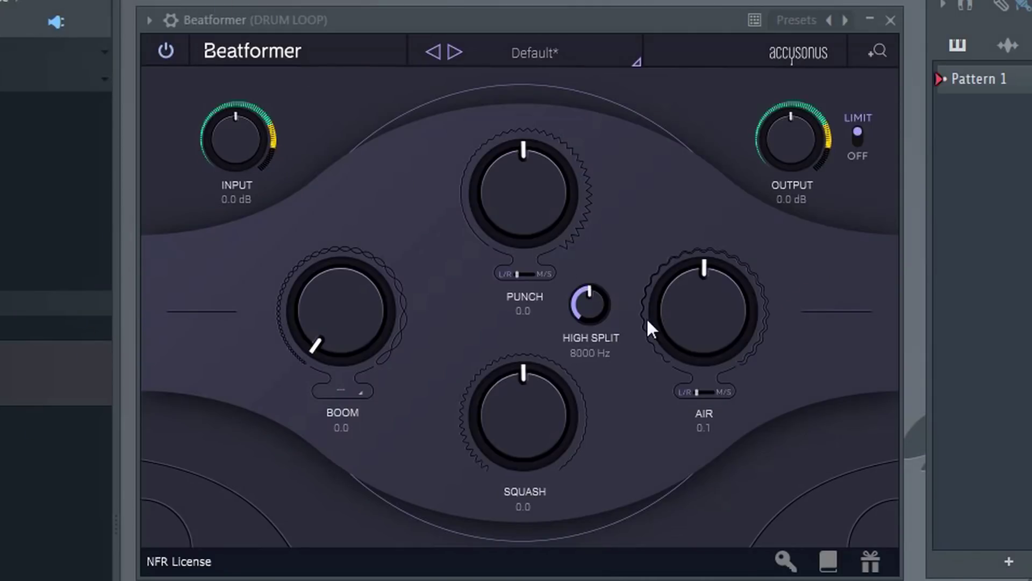
Sweep the Air amount between 10.0 and -10.0 several times, then return it to about -0.1
{"action": "left_click", "coordinate": [711, 311]}
{"action": "left_click_drag", "start_coordinate": [711, 309], "coordinate": [772, 142]}
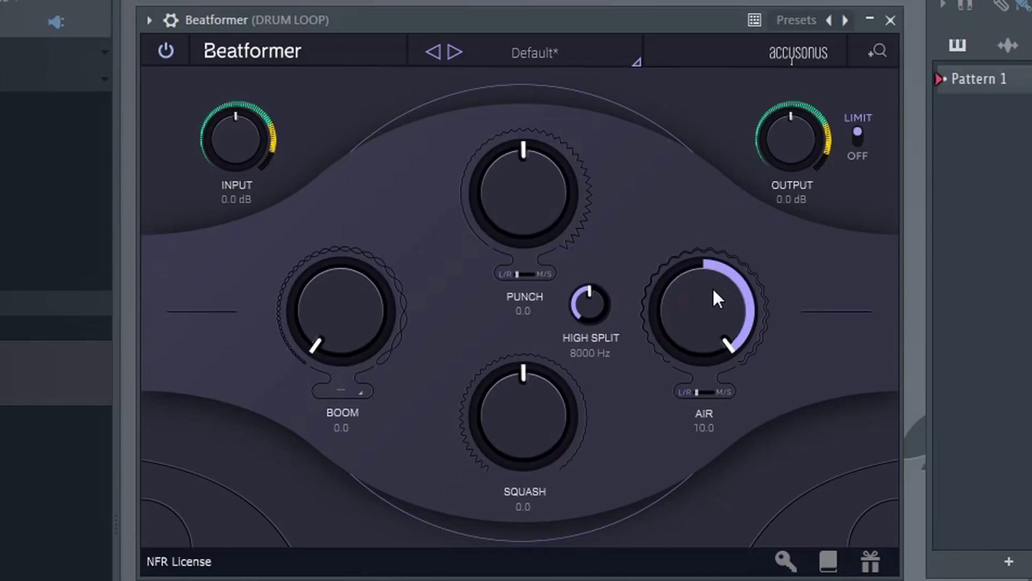
{"action": "left_click_drag", "start_coordinate": [714, 291], "coordinate": [698, 416]}
{"action": "left_click_drag", "start_coordinate": [713, 299], "coordinate": [720, 449]}
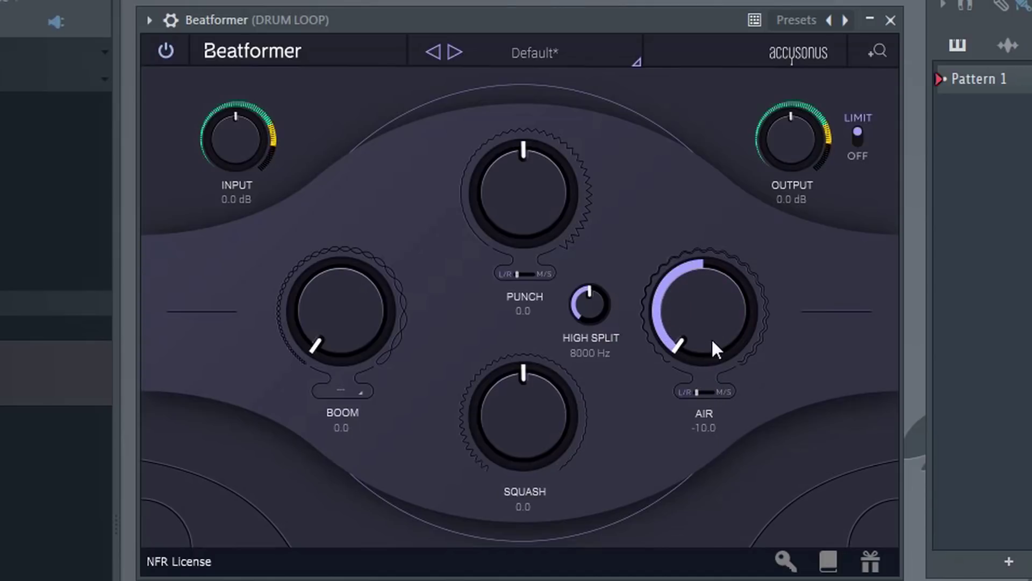
{"action": "left_click_drag", "start_coordinate": [709, 327], "coordinate": [711, 116]}
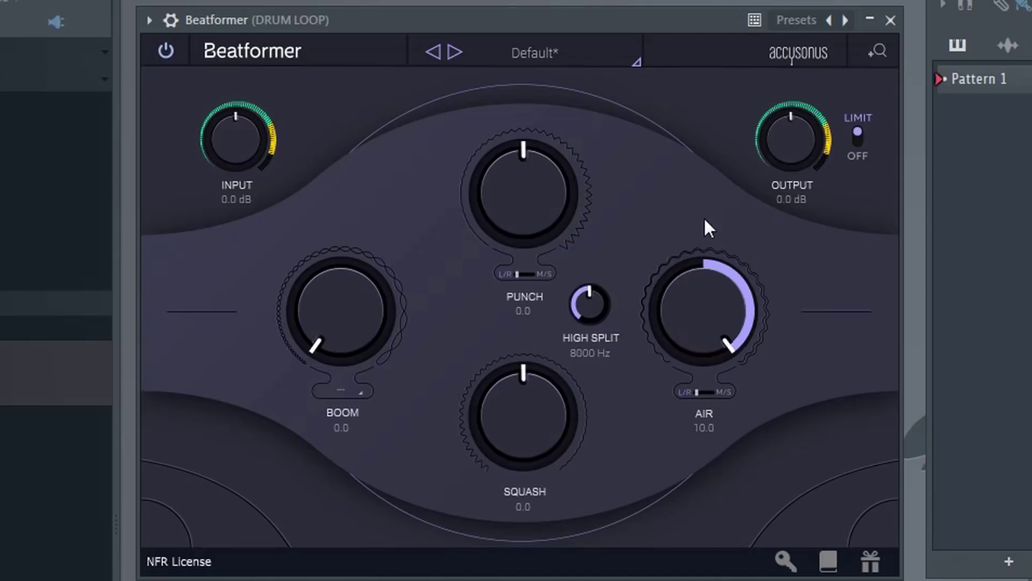
{"action": "left_click_drag", "start_coordinate": [715, 290], "coordinate": [695, 471]}
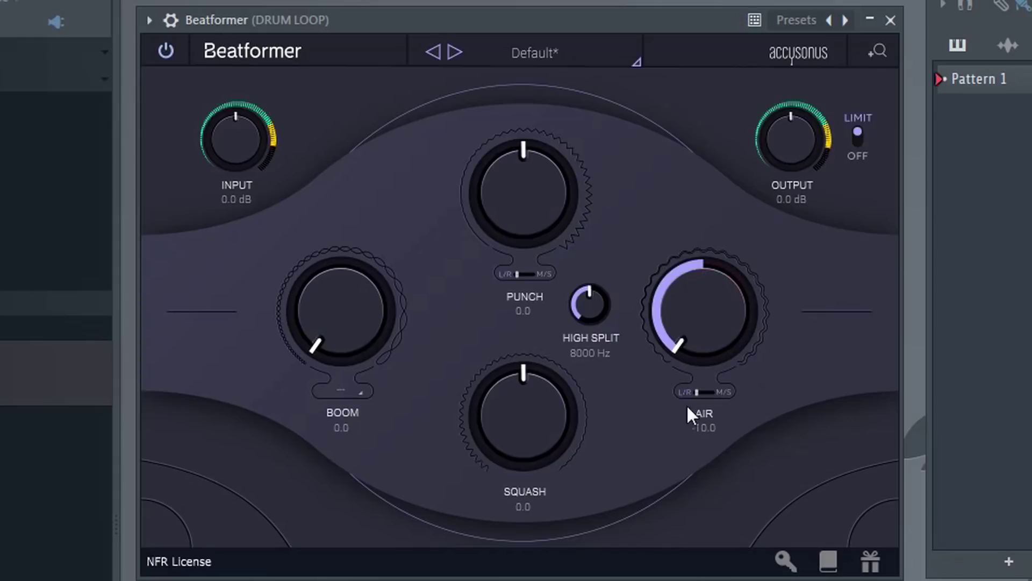
{"action": "left_click_drag", "start_coordinate": [708, 330], "coordinate": [718, 196]}
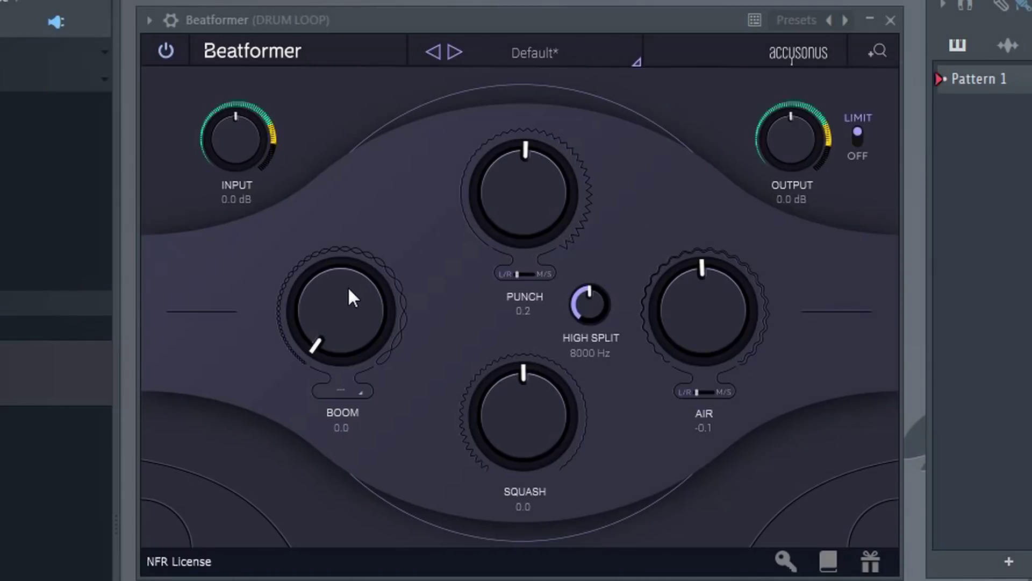
Sweep the Punch amount down and up through negative and positive values, finishing at about 0.4
{"action": "left_click_drag", "start_coordinate": [528, 208], "coordinate": [514, 320]}
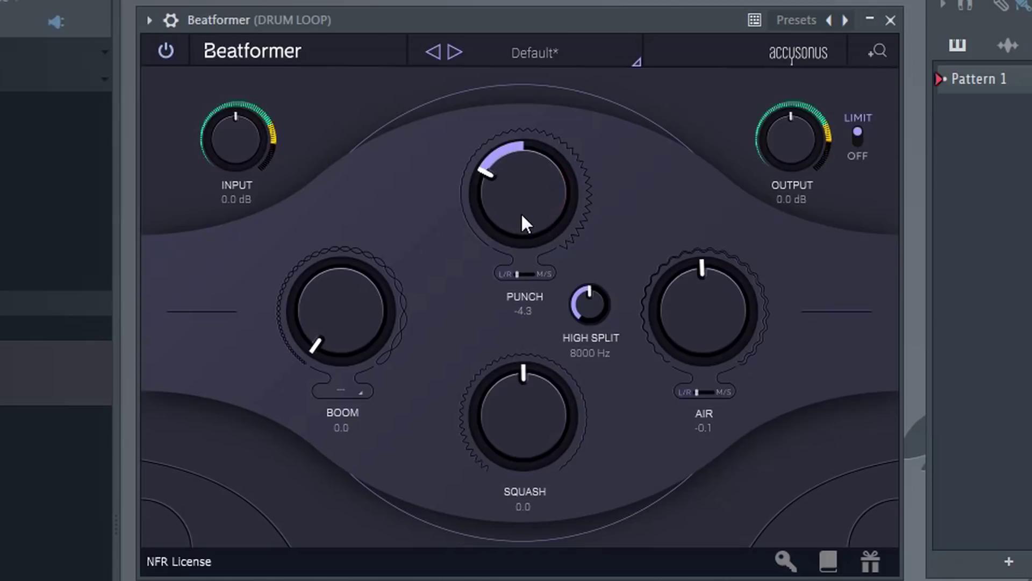
{"action": "left_click_drag", "start_coordinate": [521, 211], "coordinate": [512, 155]}
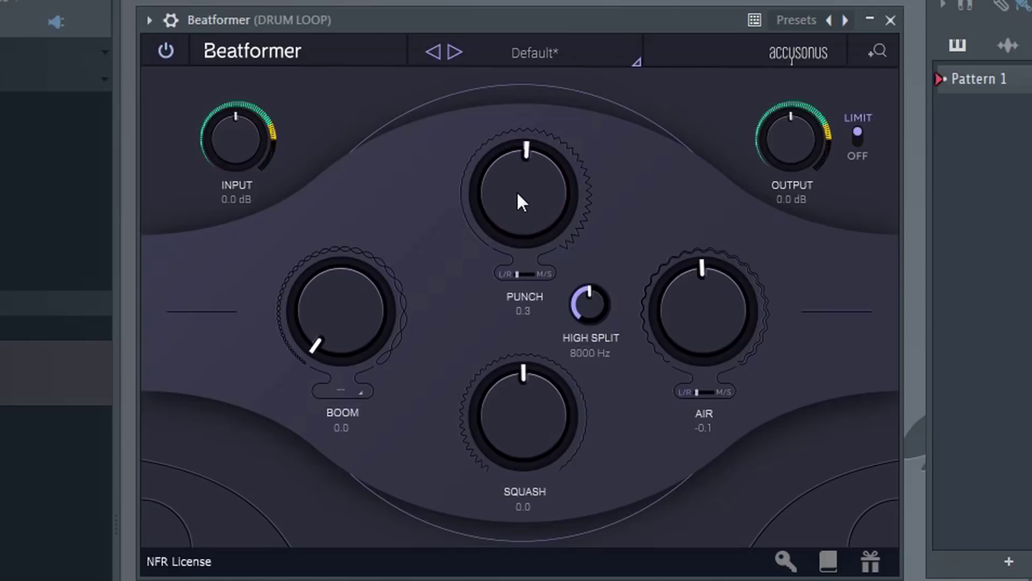
{"action": "left_click_drag", "start_coordinate": [524, 203], "coordinate": [535, 497]}
{"action": "left_click_drag", "start_coordinate": [529, 221], "coordinate": [537, 148]}
{"action": "left_click_drag", "start_coordinate": [511, 196], "coordinate": [535, 161]}
{"action": "left_click_drag", "start_coordinate": [544, 209], "coordinate": [540, 278]}
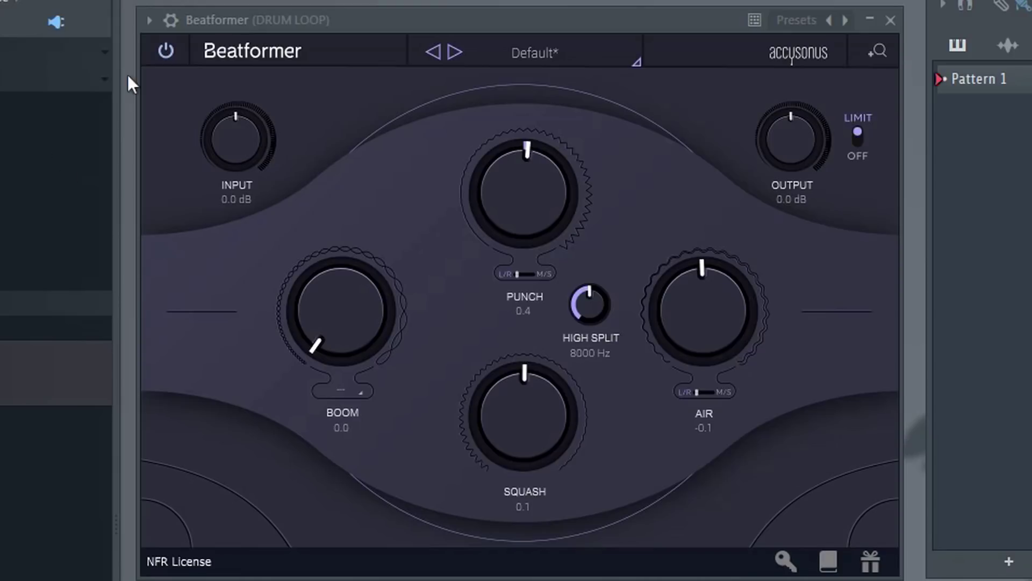
Play the drum loop while sweeping Squash up to about 5.5, down into negative values and back up
{"action": "key", "text": "space"}
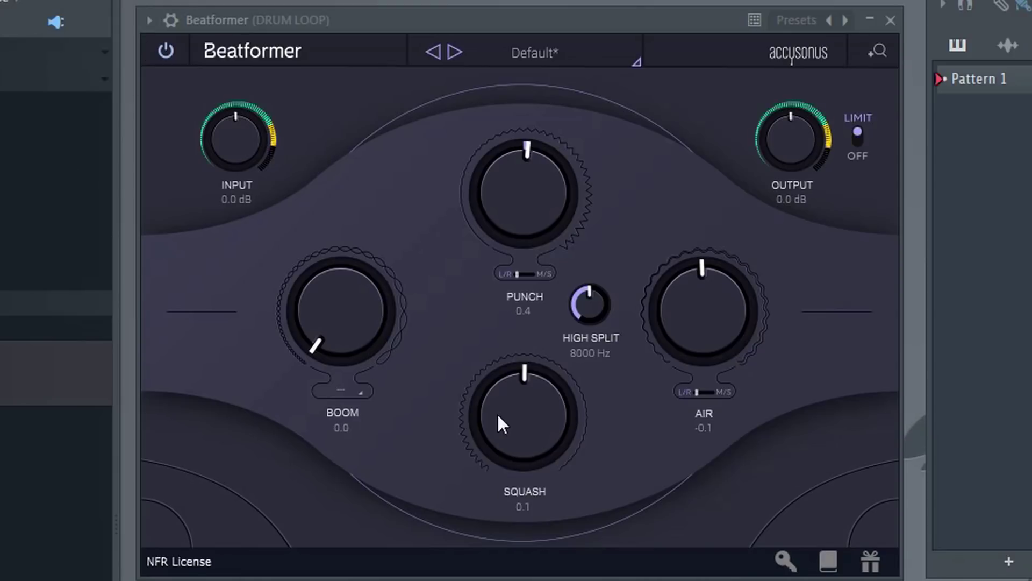
{"action": "left_click_drag", "start_coordinate": [525, 415], "coordinate": [506, 341]}
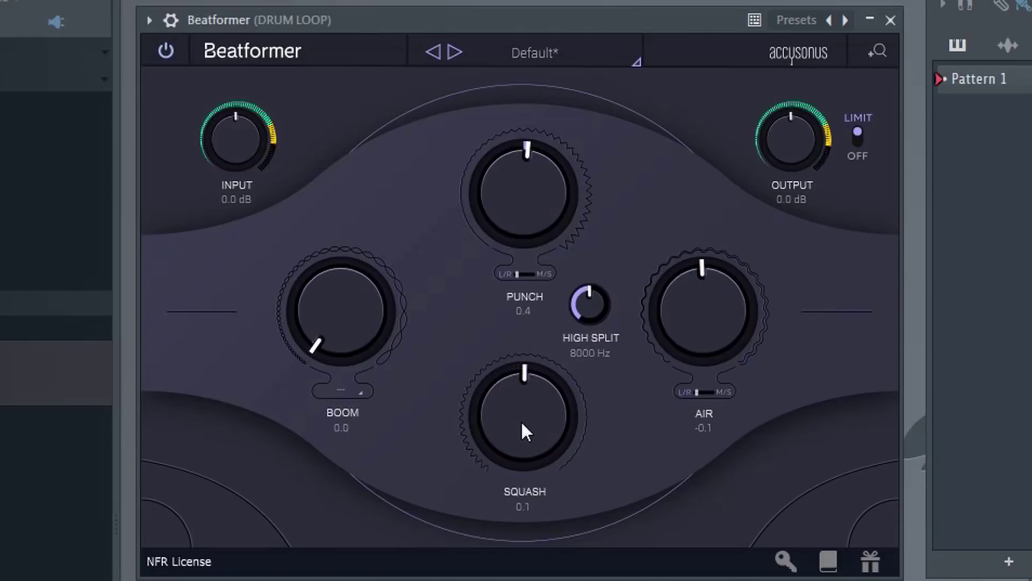
{"action": "left_click_drag", "start_coordinate": [522, 420], "coordinate": [520, 344]}
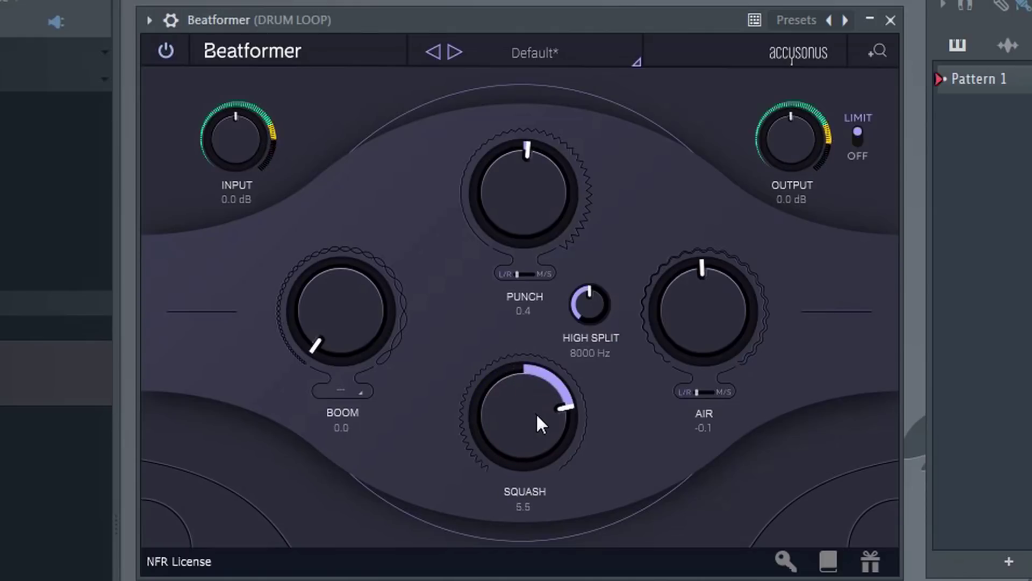
{"action": "left_click_drag", "start_coordinate": [536, 398], "coordinate": [517, 488]}
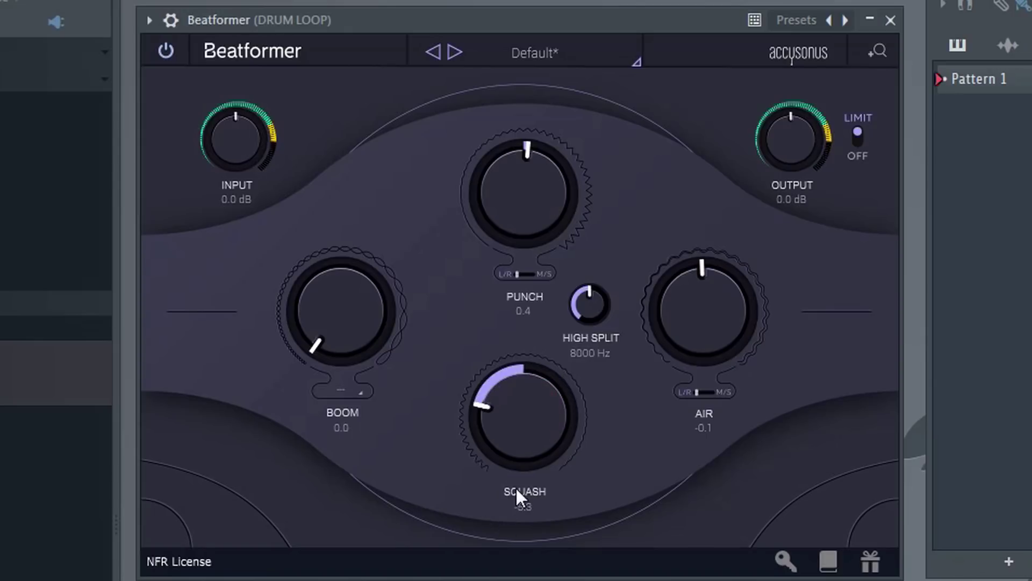
{"action": "left_click_drag", "start_coordinate": [521, 439], "coordinate": [524, 361]}
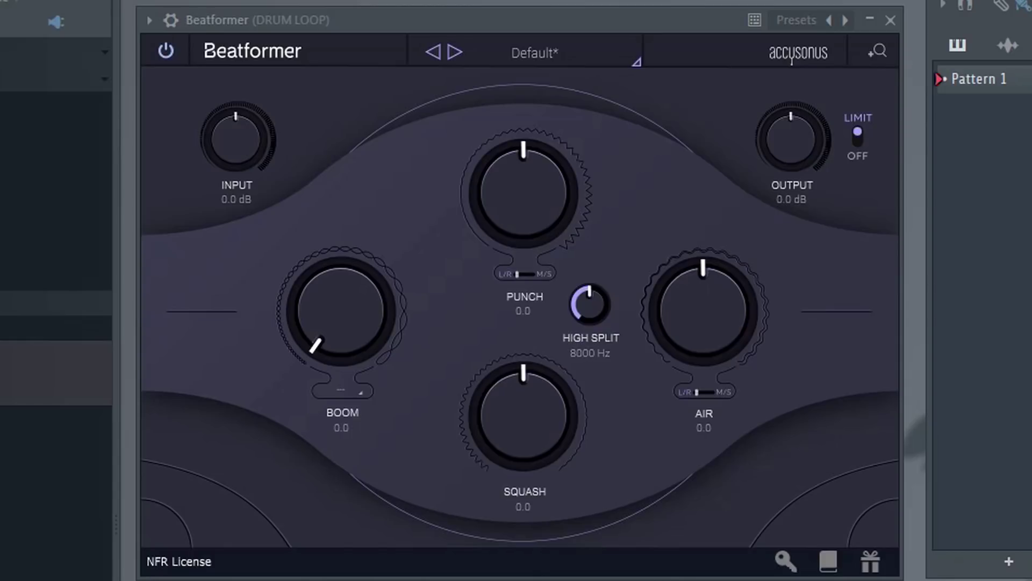
Play the loop with Punch in M/S mode, raising Punch and Squash to 5.2 and High Split to 10.9 kHz
{"action": "key", "text": "space"}
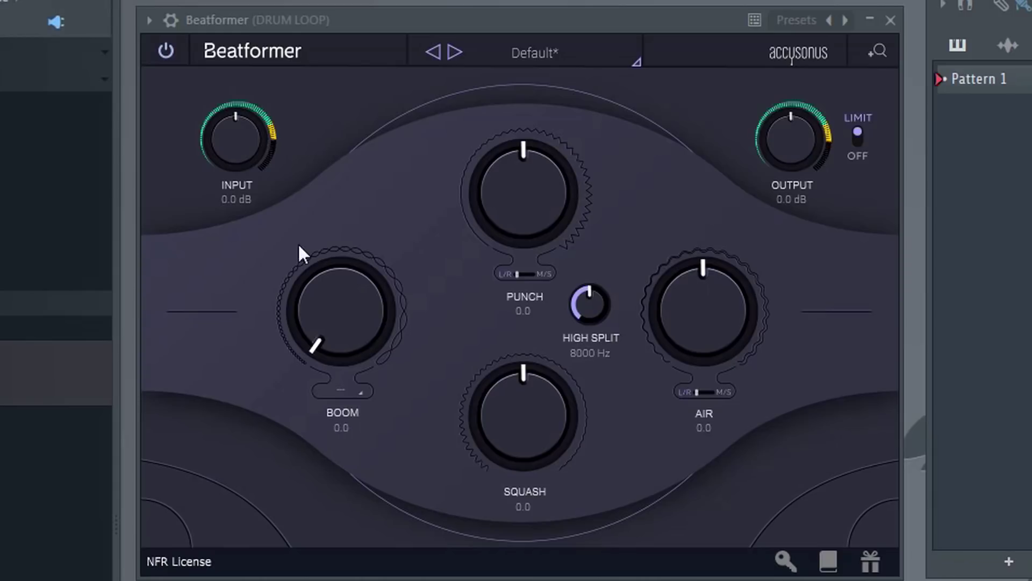
{"action": "left_click", "coordinate": [527, 273]}
{"action": "left_click_drag", "start_coordinate": [528, 195], "coordinate": [537, 130]}
{"action": "left_click_drag", "start_coordinate": [524, 398], "coordinate": [529, 369]}
{"action": "mouse_move", "coordinate": [589, 300]}
{"action": "left_mouse_down"}
{"action": "mouse_move", "coordinate": [605, 247]}
{"action": "mouse_move", "coordinate": [586, 329]}
{"action": "mouse_move", "coordinate": [596, 293]}
{"action": "left_mouse_up"}
{"action": "left_click_drag", "start_coordinate": [524, 420], "coordinate": [532, 406]}
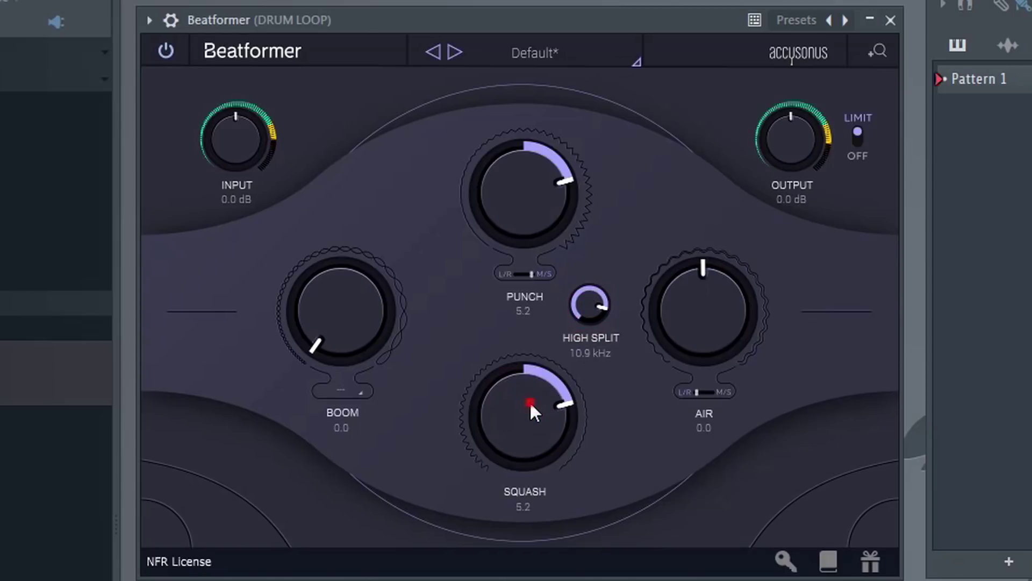
Raise Punch to about 6.7 and Squash to about 5.8, then nudge Squash down slightly
{"action": "left_click_drag", "start_coordinate": [537, 201], "coordinate": [544, 182]}
{"action": "mouse_move", "coordinate": [545, 402]}
{"action": "left_mouse_down"}
{"action": "mouse_move", "coordinate": [540, 412]}
{"action": "mouse_move", "coordinate": [550, 401]}
{"action": "left_mouse_up"}
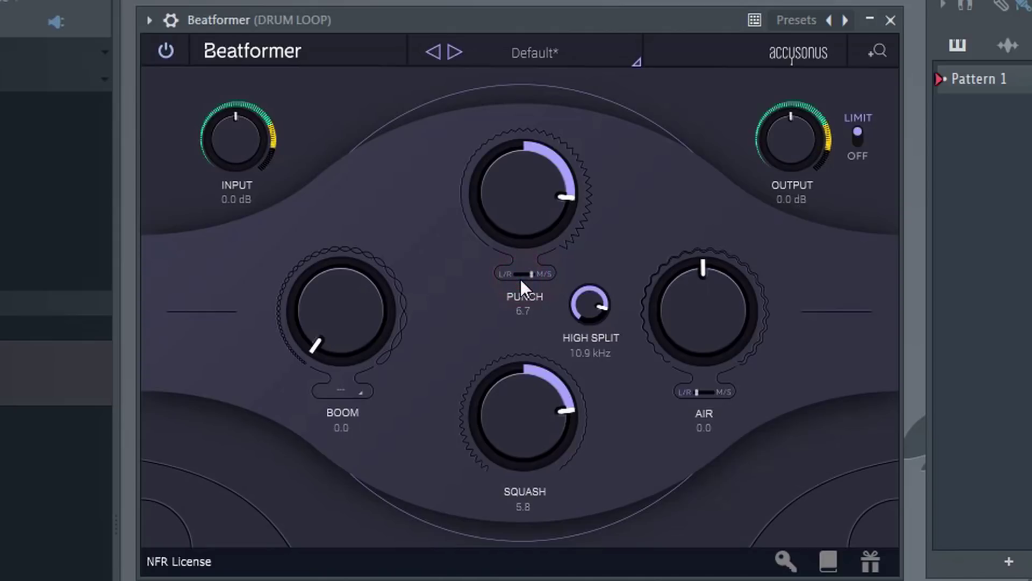
{"action": "left_click_drag", "start_coordinate": [524, 404], "coordinate": [526, 413]}
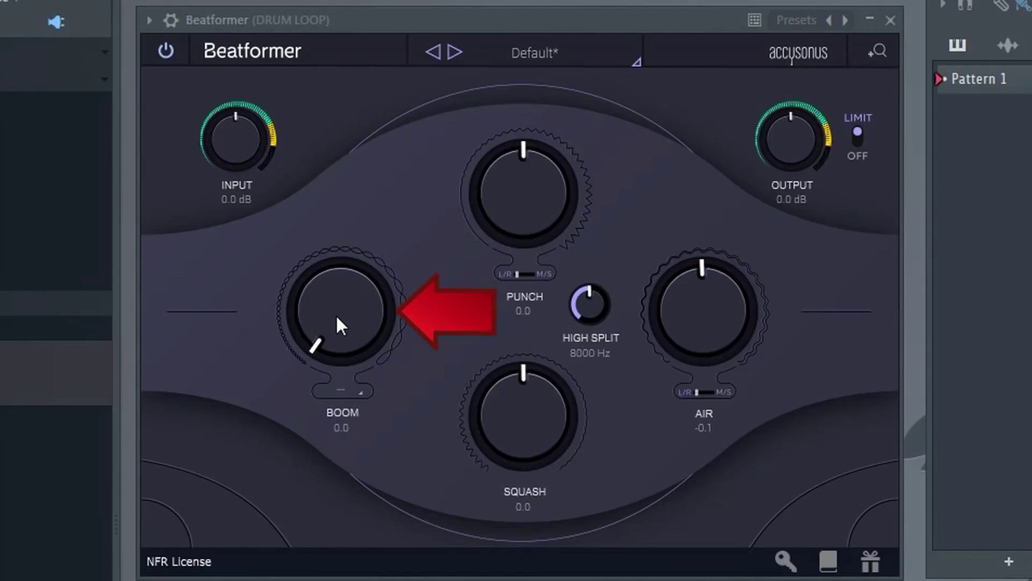
Sweep the Boom amount up to about 8.1 and bring it back down to 0.0
{"action": "left_click_drag", "start_coordinate": [323, 329], "coordinate": [364, 240]}
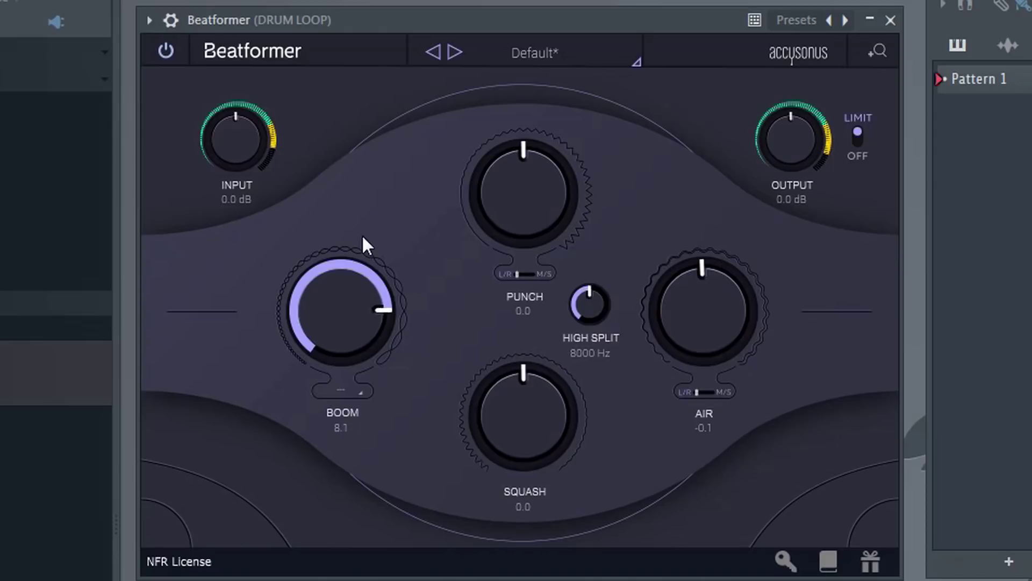
{"action": "left_click_drag", "start_coordinate": [356, 301], "coordinate": [342, 376]}
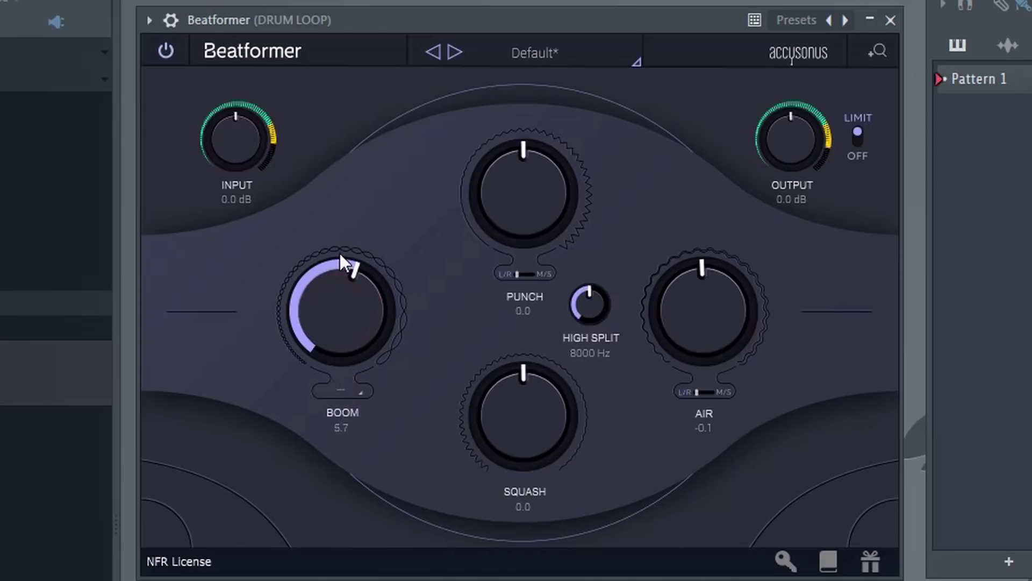
{"action": "left_click_drag", "start_coordinate": [342, 302], "coordinate": [348, 369]}
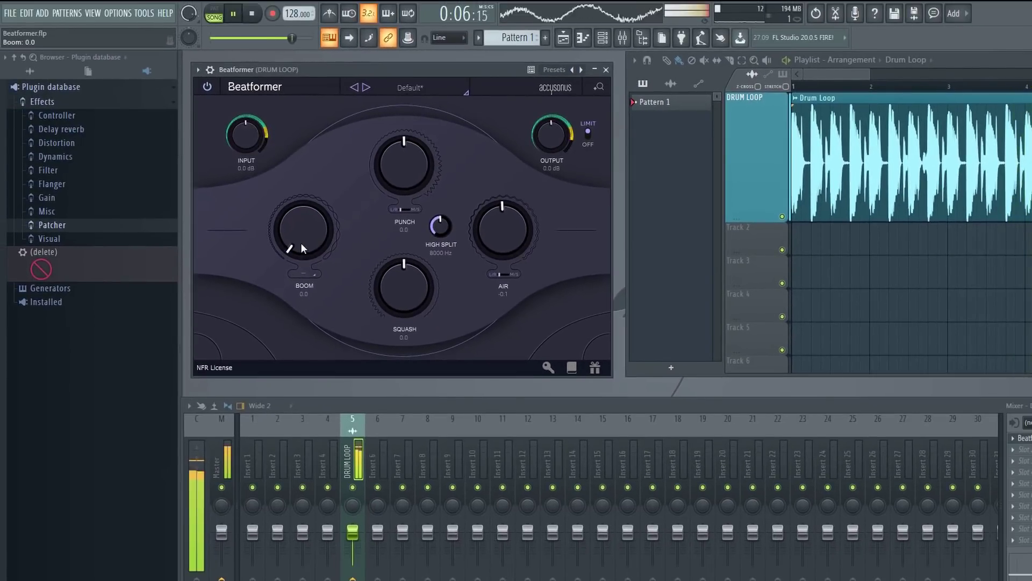
Set Boom to about 4.2 and try its frequency at 43.65 F1, followed by 55.00 A1
{"action": "left_click_drag", "start_coordinate": [301, 243], "coordinate": [314, 278]}
{"action": "left_click", "coordinate": [310, 274]}
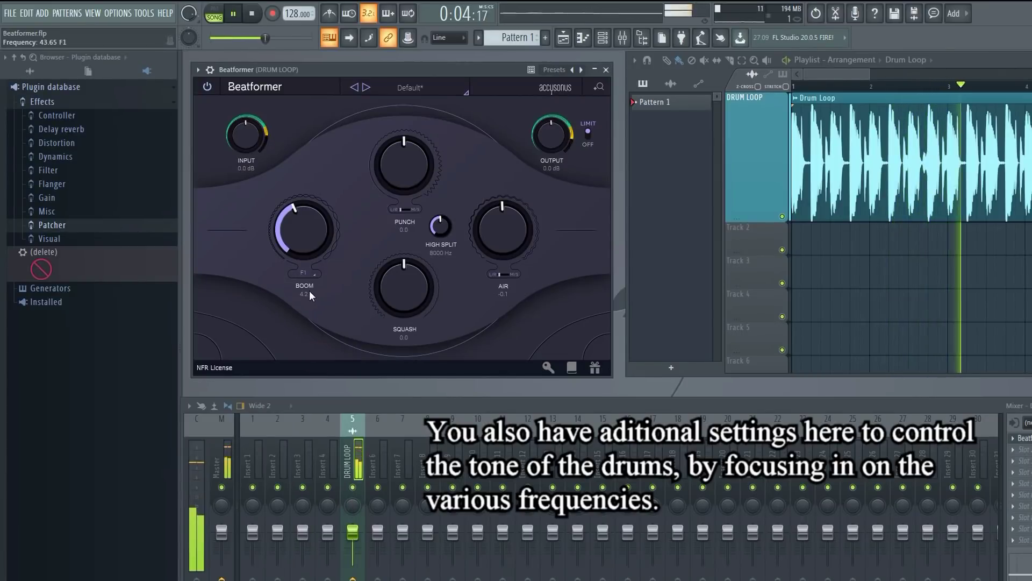
{"action": "left_click", "coordinate": [303, 274]}
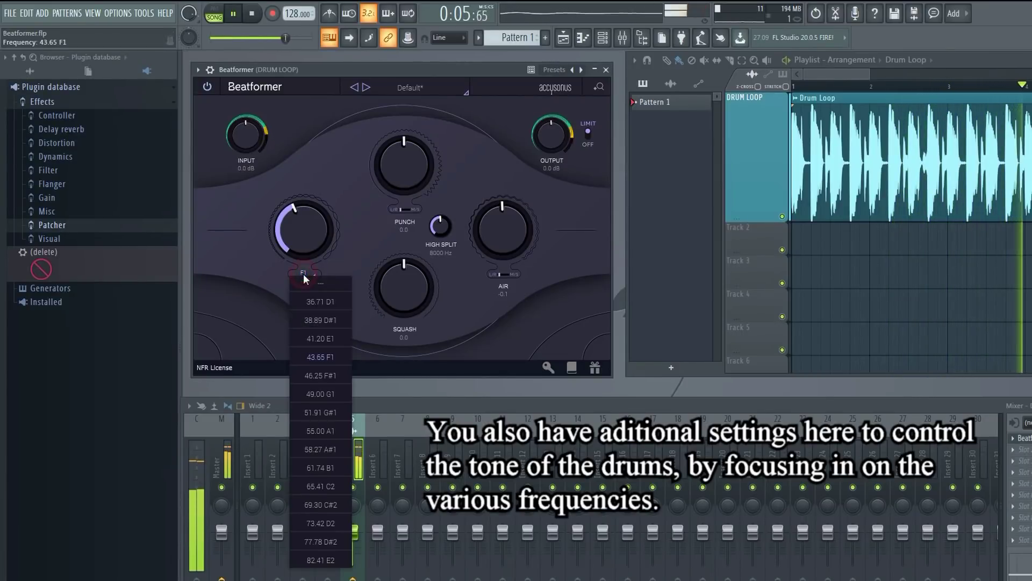
{"action": "left_click", "coordinate": [321, 433]}
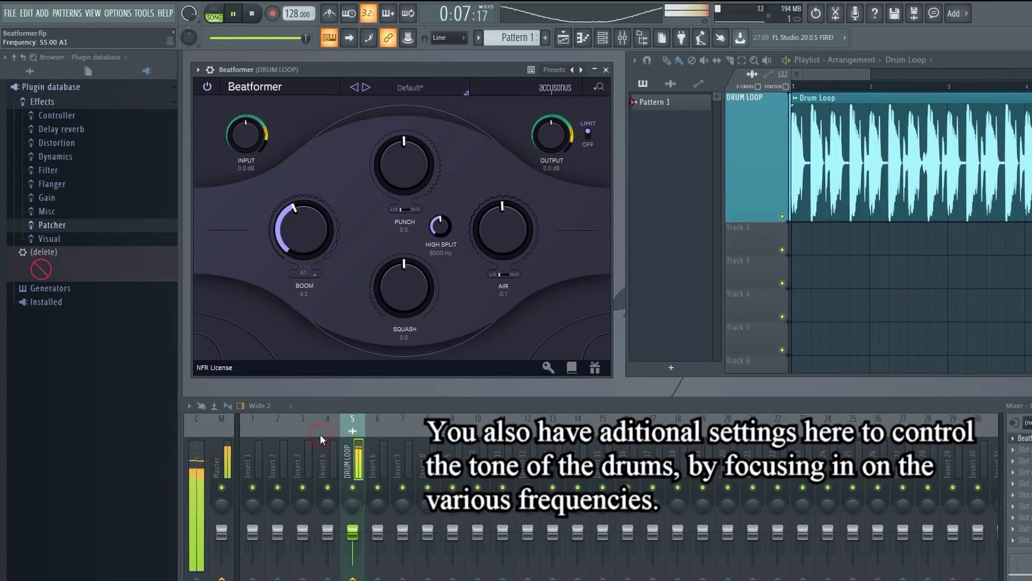
Clear the Boom frequency selection and return the Boom amount to 0.0
{"action": "left_click", "coordinate": [303, 276]}
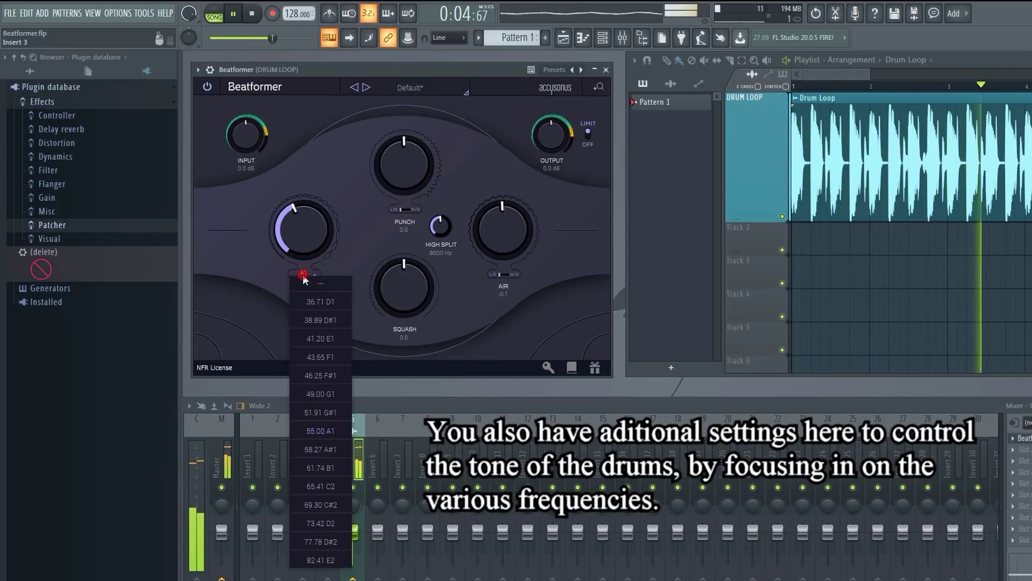
{"action": "left_click", "coordinate": [323, 285]}
{"action": "left_click_drag", "start_coordinate": [305, 231], "coordinate": [297, 282]}
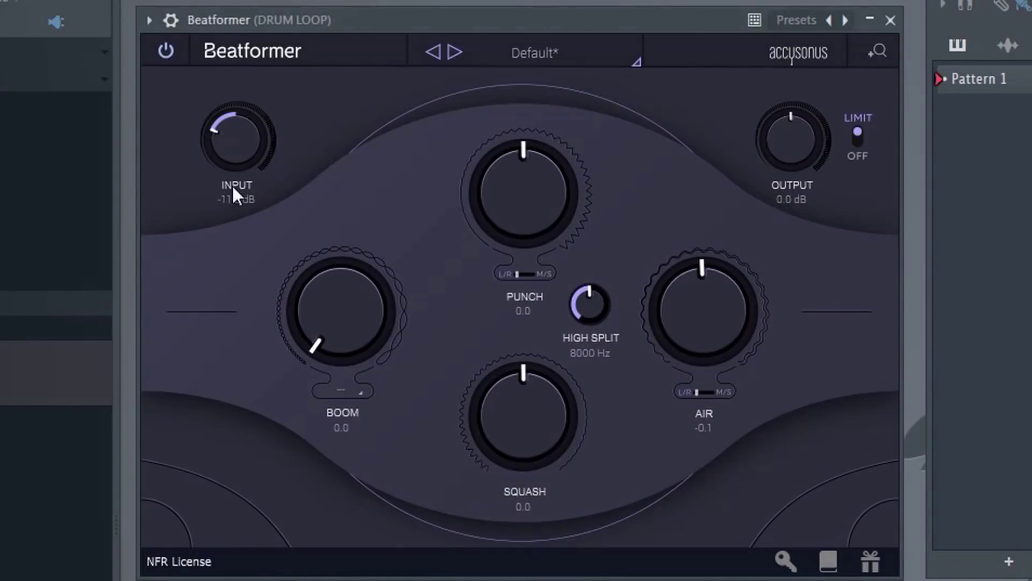
Set the input level to about 0.2 dB and the output level to about -0.4 dB
{"action": "left_click_drag", "start_coordinate": [233, 192], "coordinate": [337, 114]}
{"action": "mouse_move", "coordinate": [794, 135]}
{"action": "left_mouse_down"}
{"action": "mouse_move", "coordinate": [774, 283]}
{"action": "mouse_move", "coordinate": [750, 179]}
{"action": "mouse_move", "coordinate": [768, 65]}
{"action": "mouse_move", "coordinate": [784, 140]}
{"action": "left_mouse_up"}
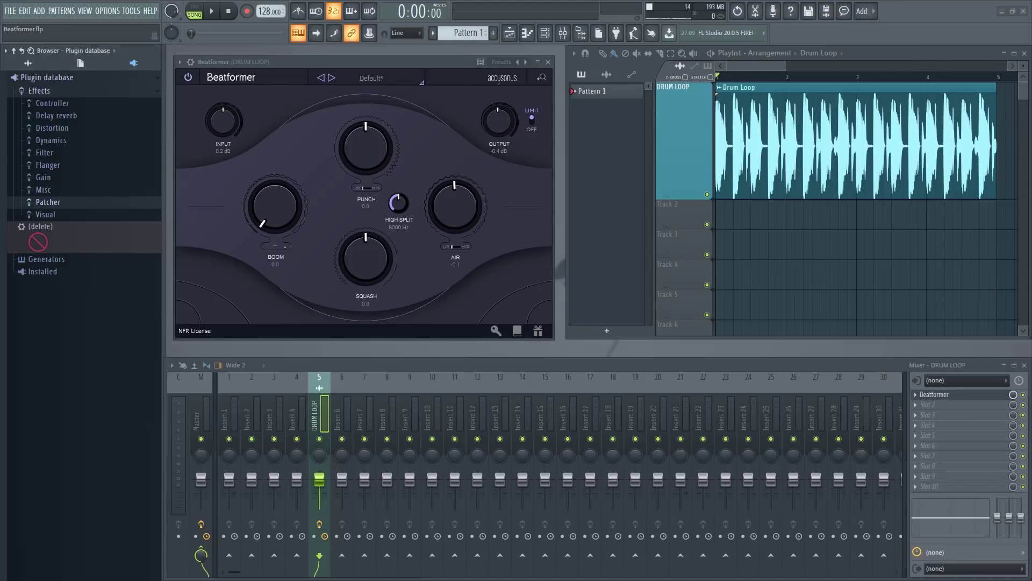
Load the Hi Fi(ve), Intensify and Kick Body presets one after another
{"action": "left_click", "coordinate": [403, 77]}
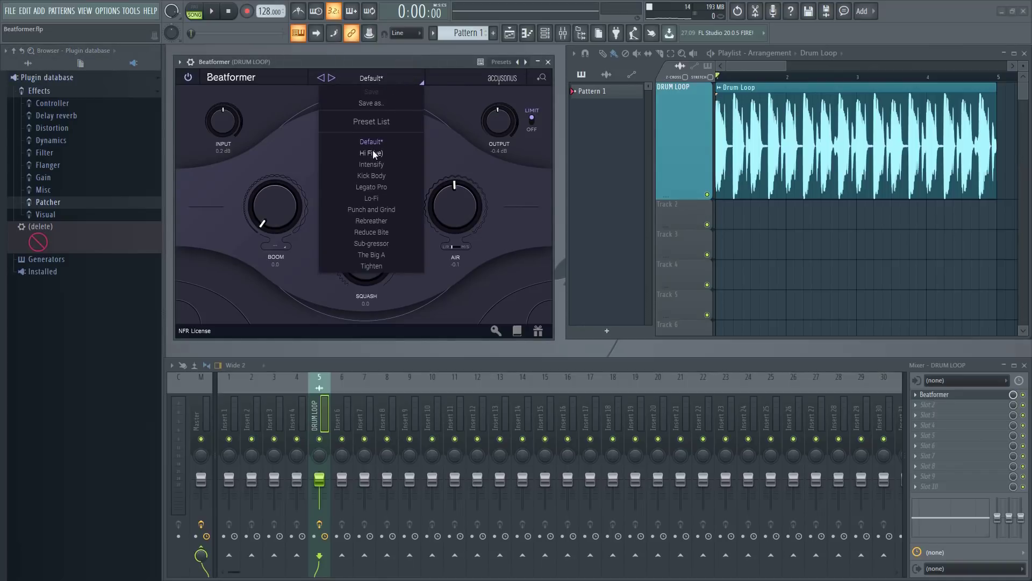
{"action": "left_click", "coordinate": [372, 153]}
{"action": "left_click", "coordinate": [380, 80]}
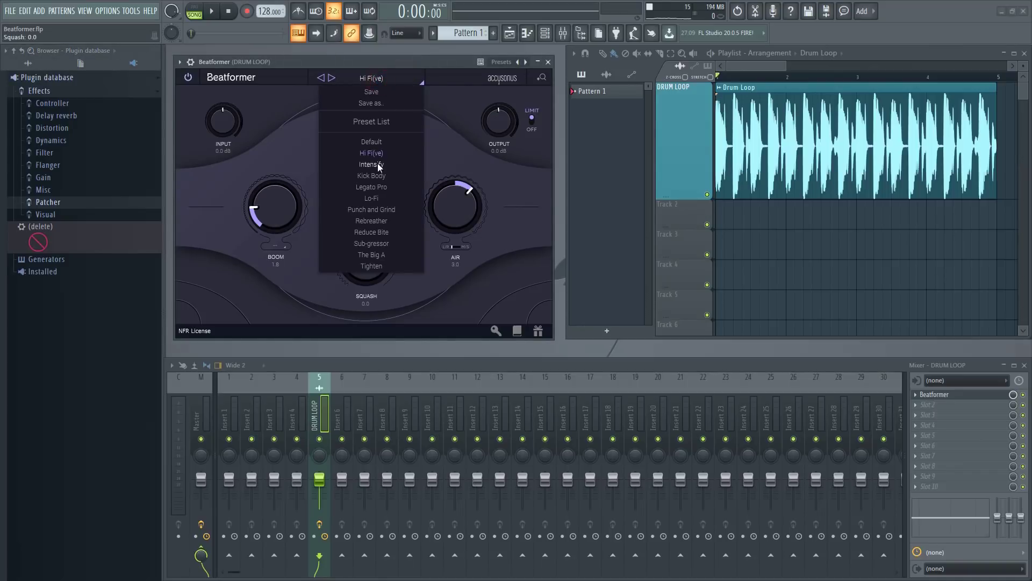
{"action": "left_click", "coordinate": [378, 163]}
{"action": "left_click", "coordinate": [383, 82]}
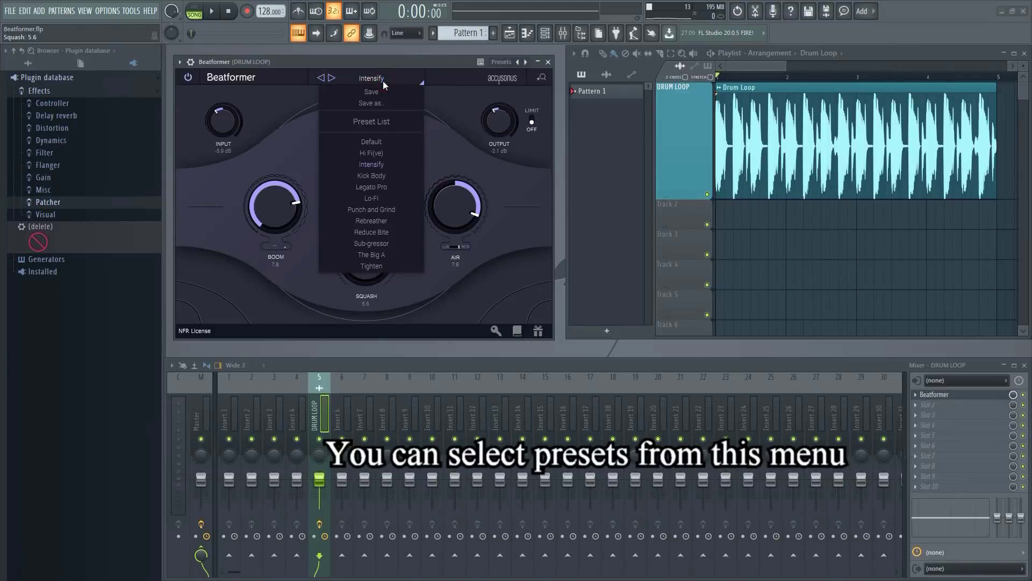
{"action": "left_click", "coordinate": [371, 176]}
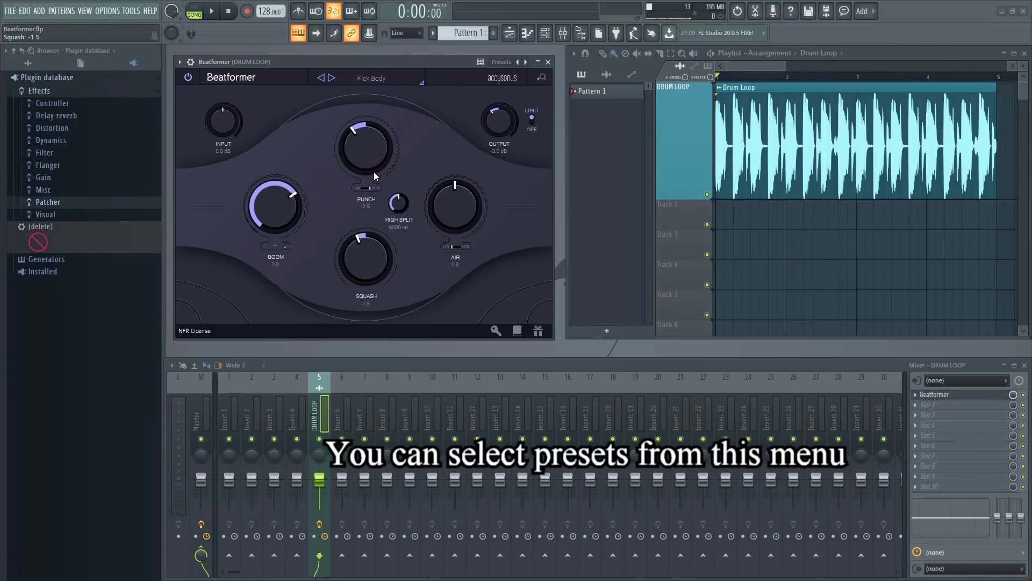
Load the Legato Pro, Lo-Fi and Punch and Grind presets in Beatformer one after another
{"action": "left_click", "coordinate": [374, 80]}
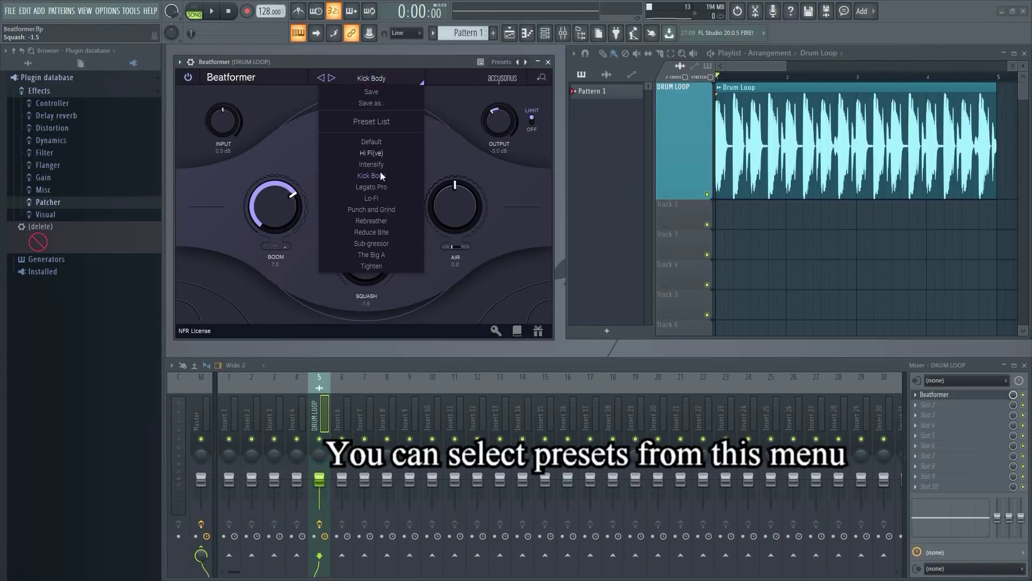
{"action": "left_click", "coordinate": [380, 188]}
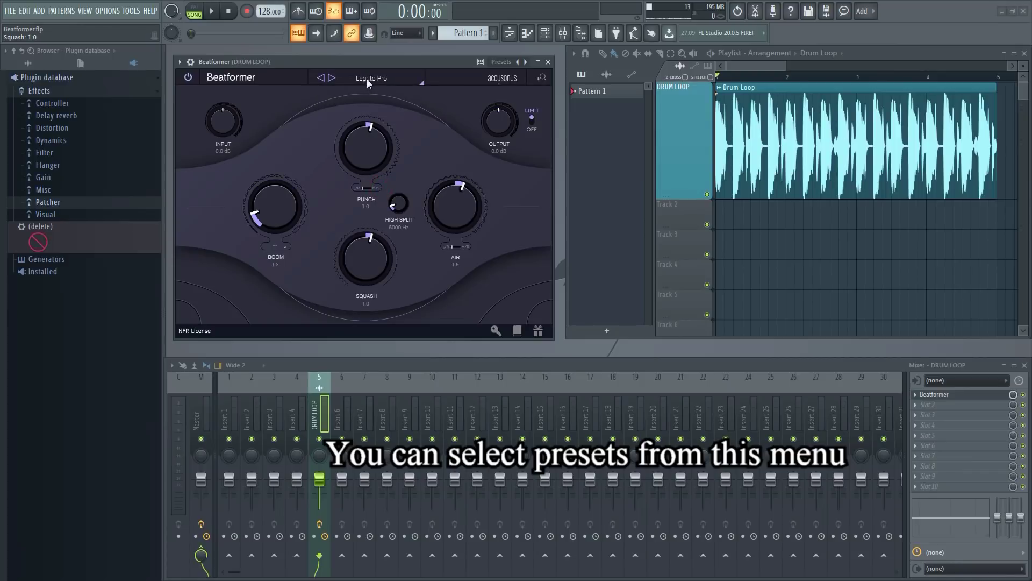
{"action": "left_click", "coordinate": [367, 79]}
{"action": "left_click", "coordinate": [368, 198]}
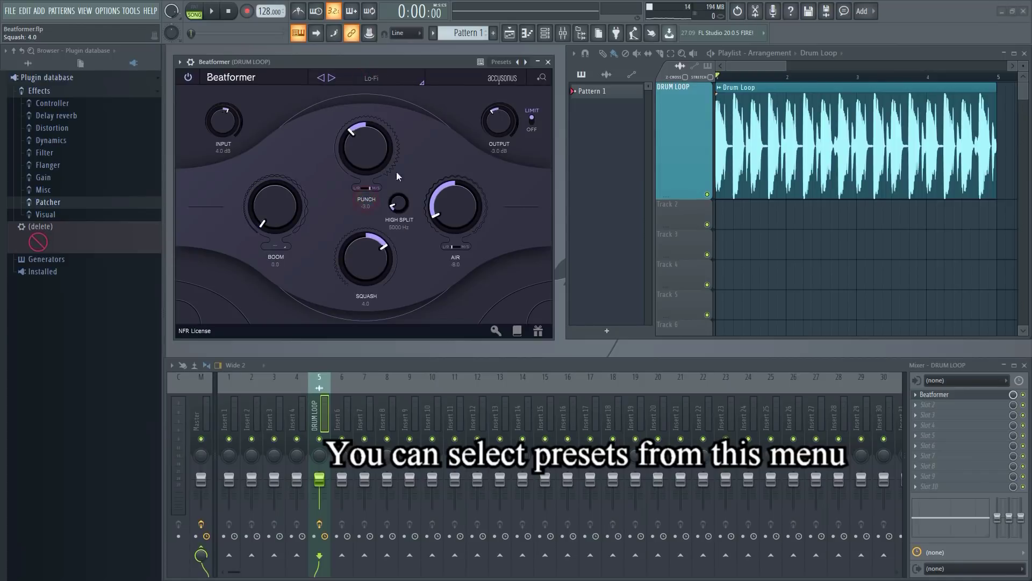
{"action": "left_click", "coordinate": [372, 78]}
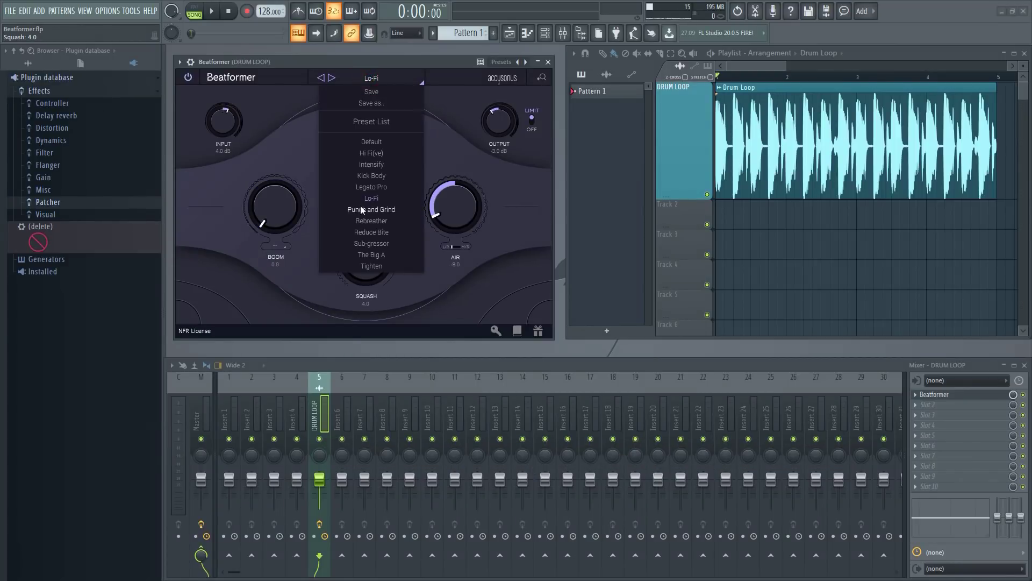
{"action": "left_click", "coordinate": [361, 207]}
Load the Rebreather, Reduce Bite and Sub-gressor presets in Beatformer in turn
{"action": "left_click", "coordinate": [381, 80]}
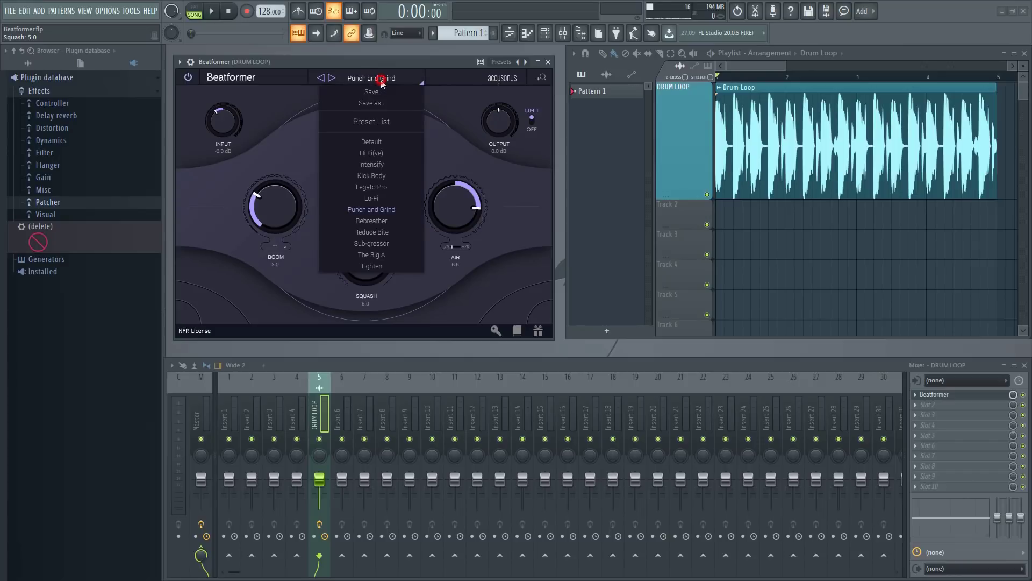
{"action": "left_click", "coordinate": [367, 223]}
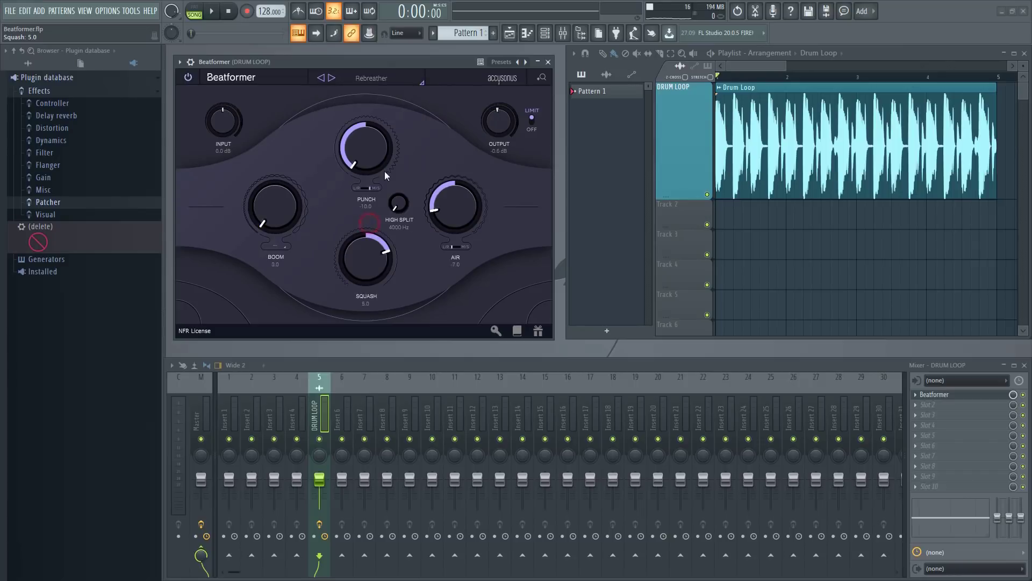
{"action": "left_click", "coordinate": [381, 80]}
{"action": "left_click", "coordinate": [373, 231]}
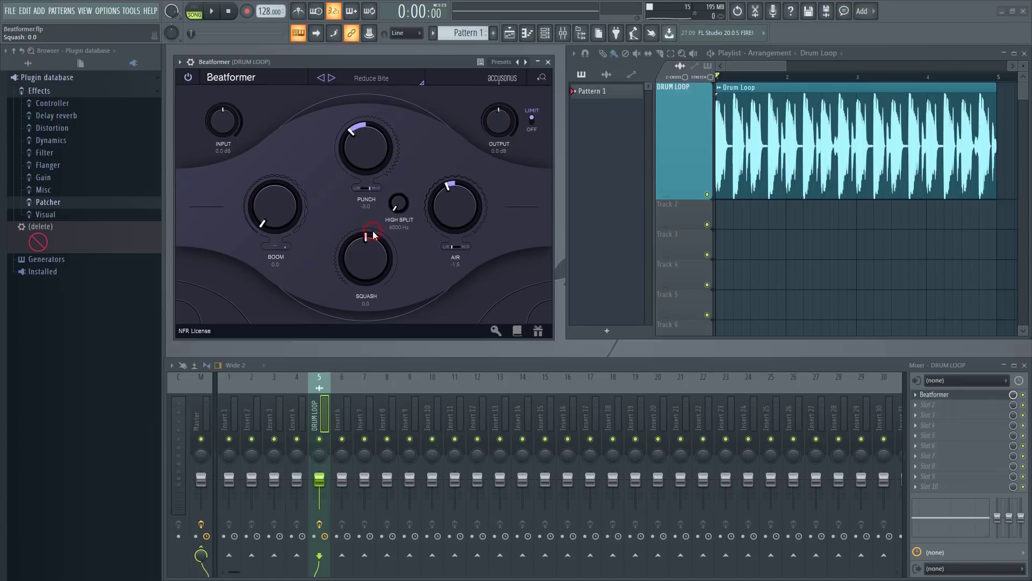
{"action": "left_click", "coordinate": [382, 83]}
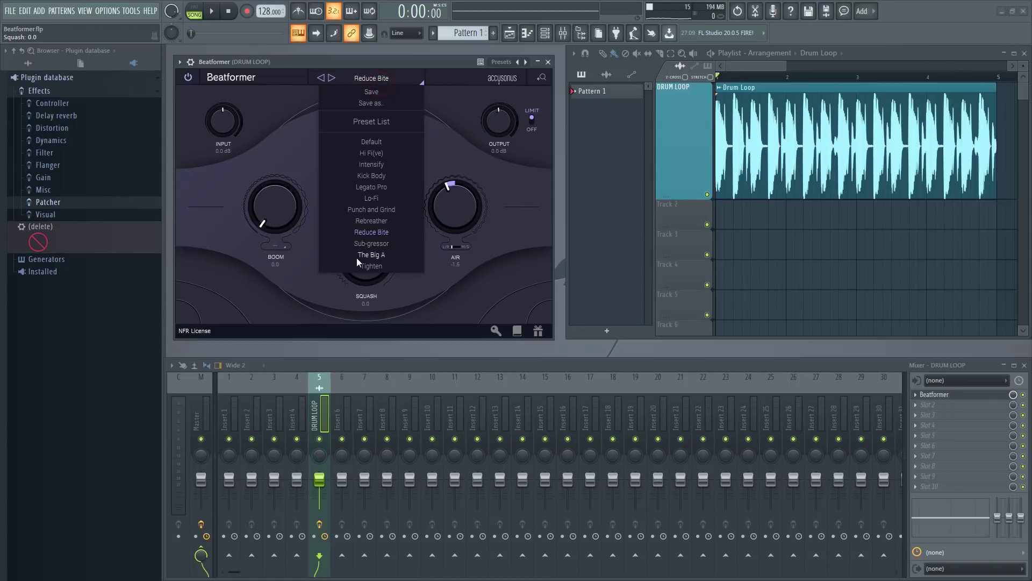
{"action": "left_click", "coordinate": [378, 243]}
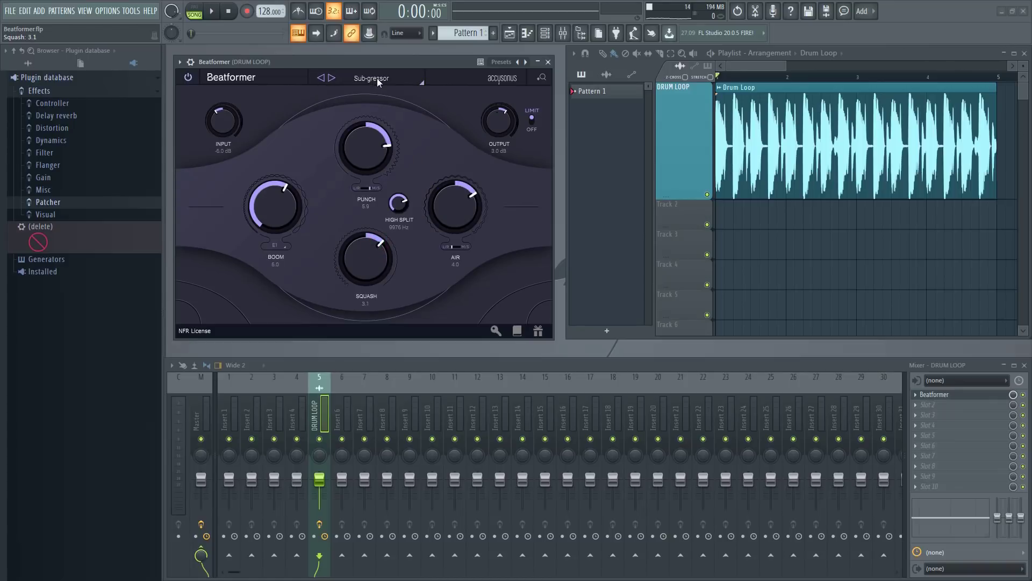
Load The Big A and Tighten presets in Beatformer, ending with a return to the Default preset
{"action": "left_click", "coordinate": [377, 78]}
{"action": "left_click", "coordinate": [374, 258]}
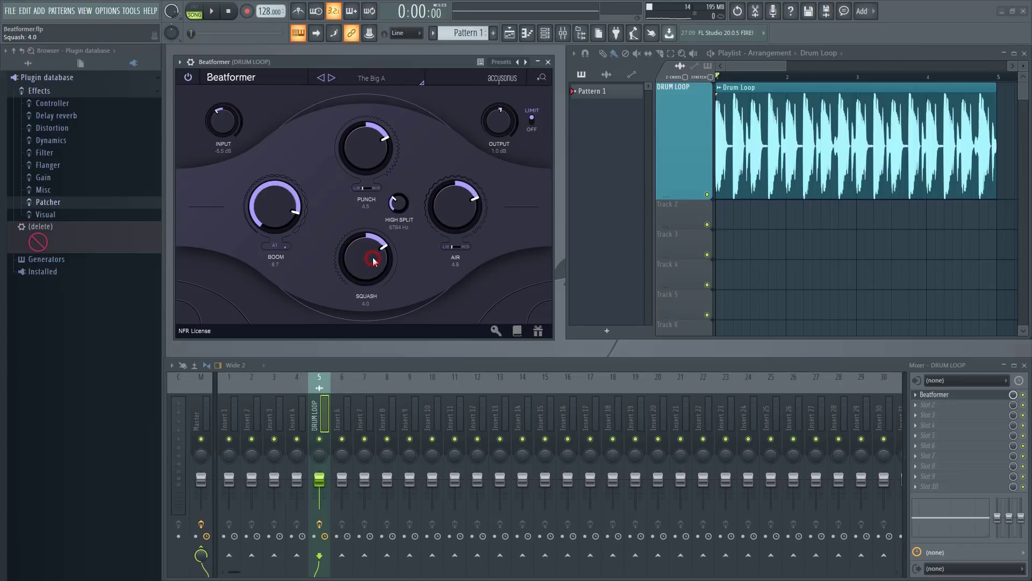
{"action": "left_click", "coordinate": [377, 81]}
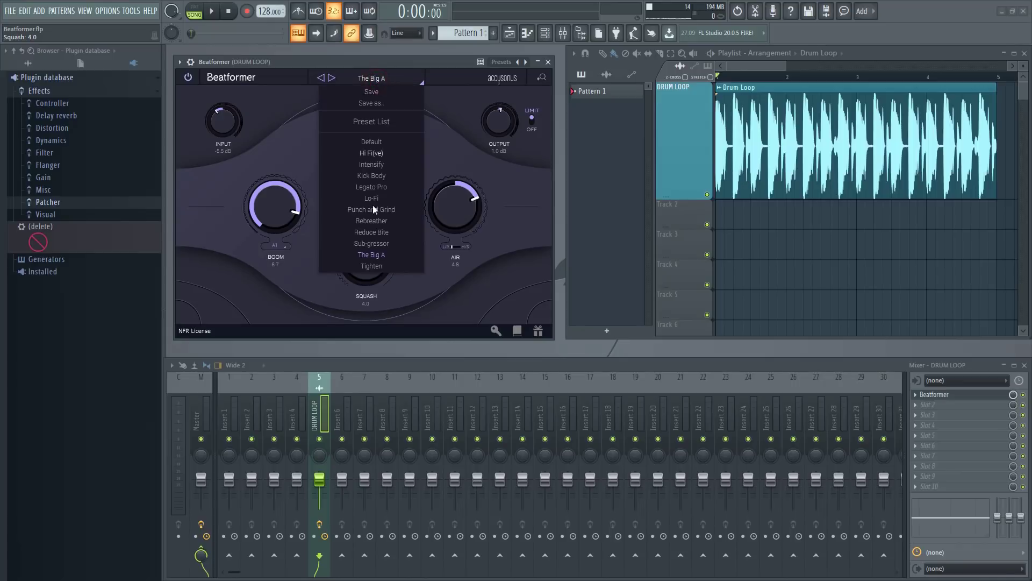
{"action": "left_click", "coordinate": [382, 264]}
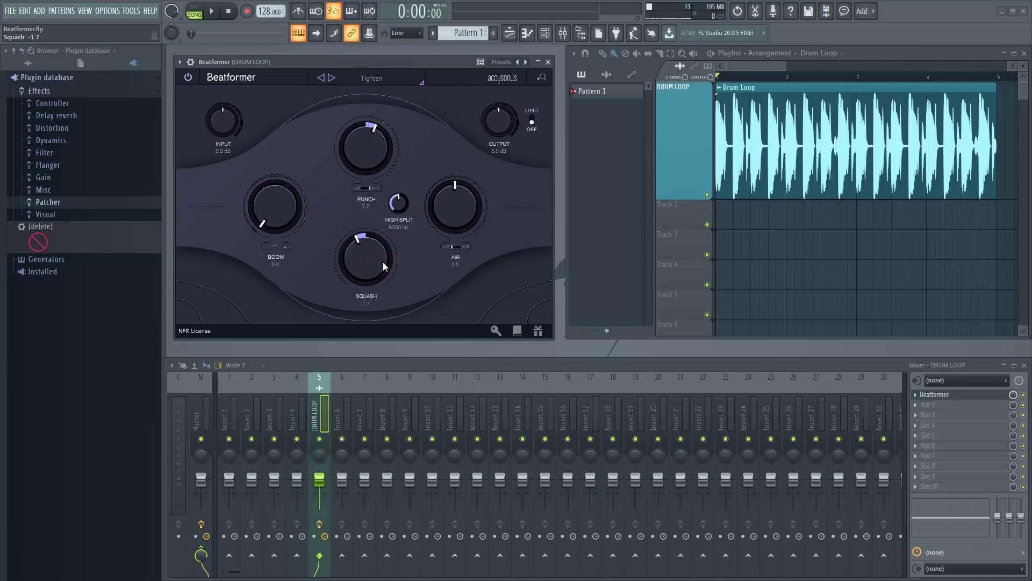
{"action": "left_click", "coordinate": [381, 81]}
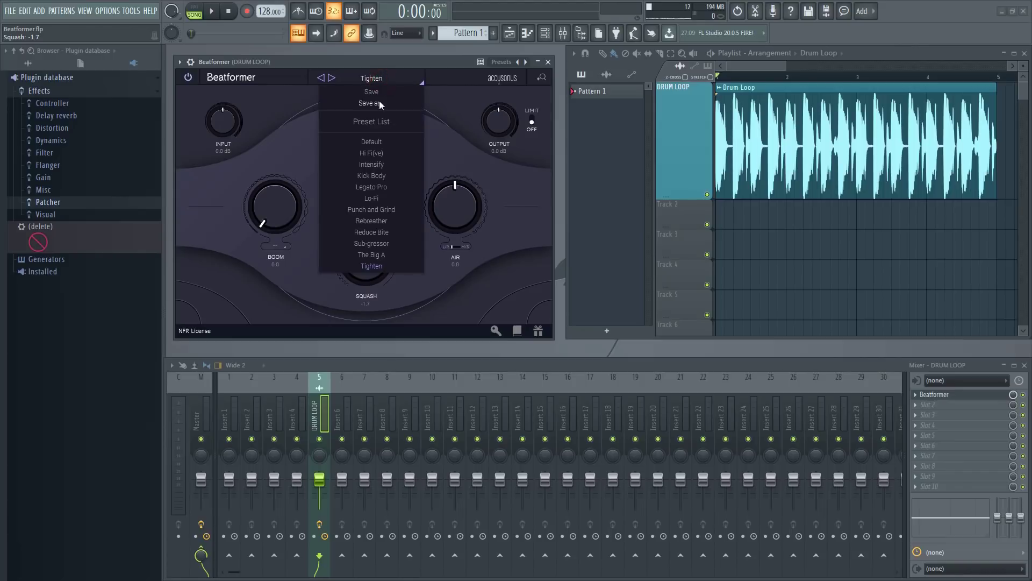
{"action": "left_click", "coordinate": [384, 141]}
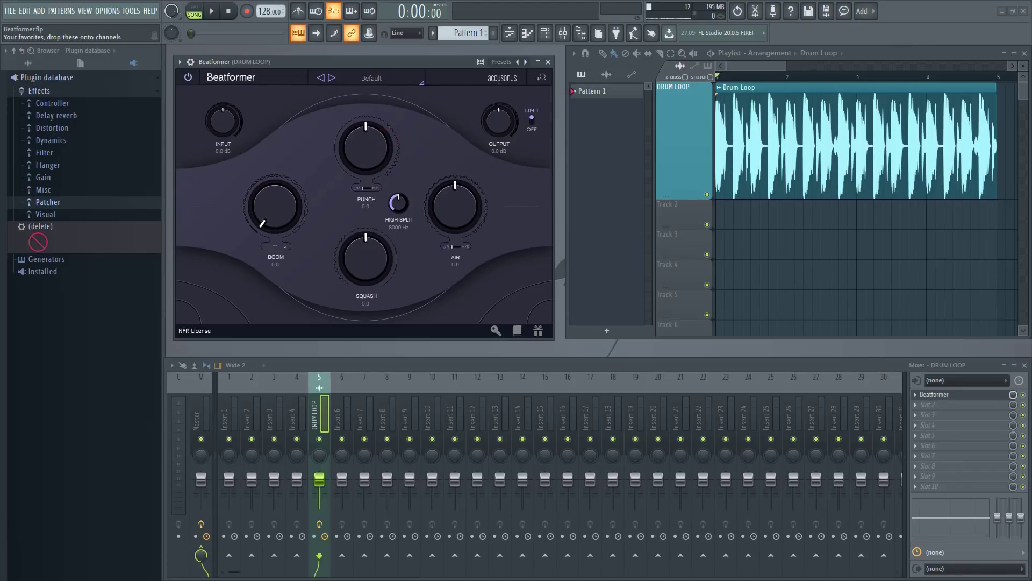